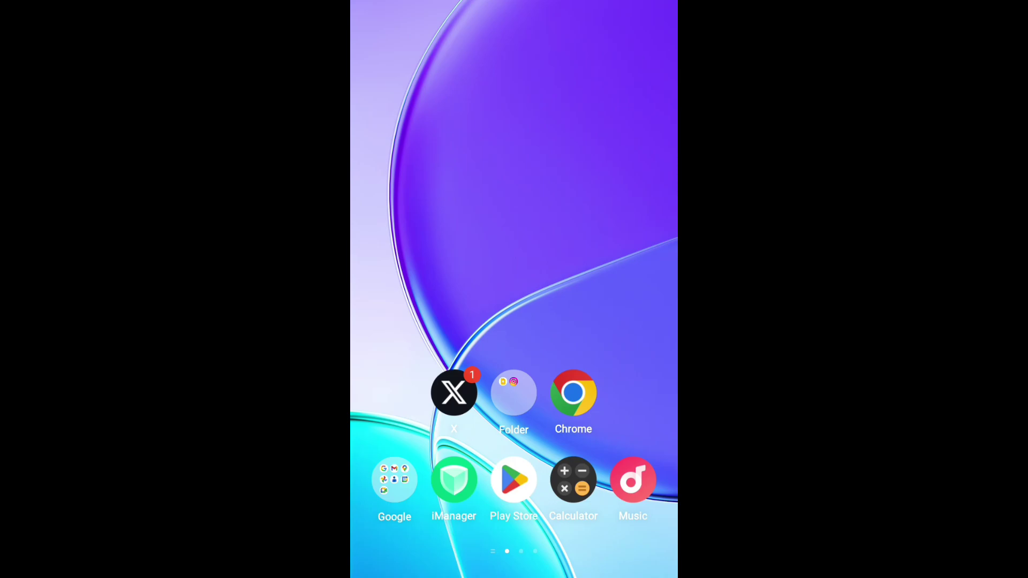
left_click(599, 116)
left_click(655, 119)
left_click(598, 115)
left_click_drag(592, 322, 675, 338)
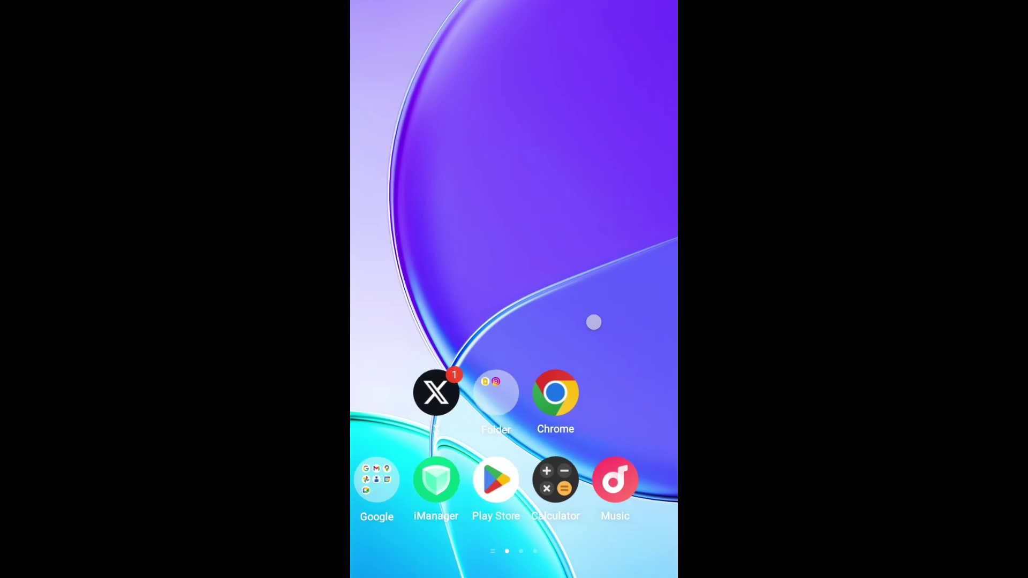